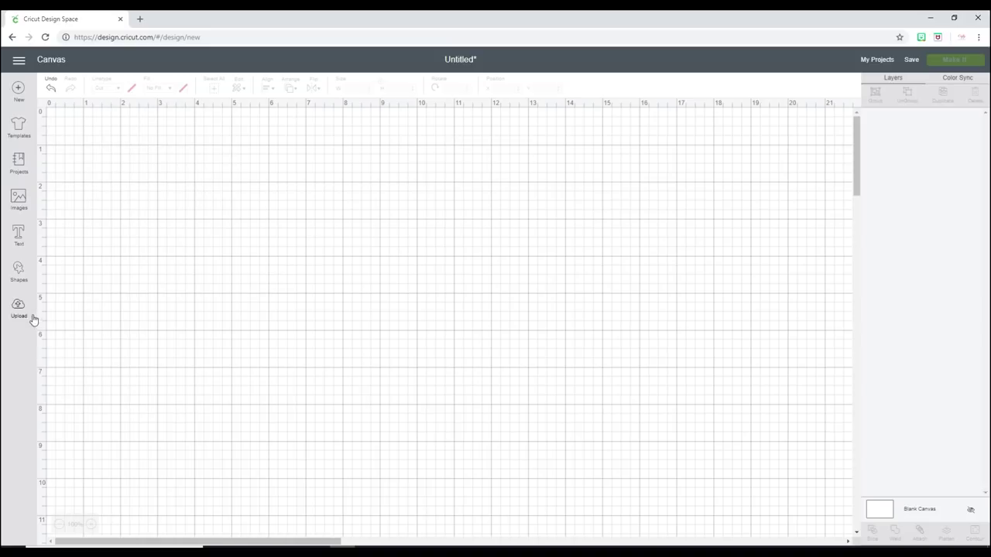
Insert a circle from Shapes and set its width to 9 inches.
left_click(19, 271)
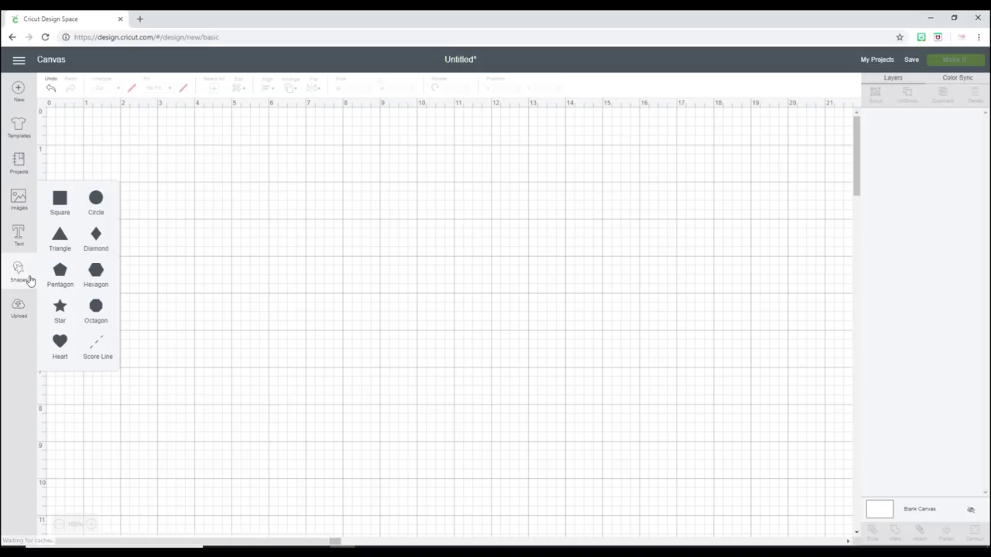
left_click(101, 202)
left_click_drag(238, 289, 245, 289)
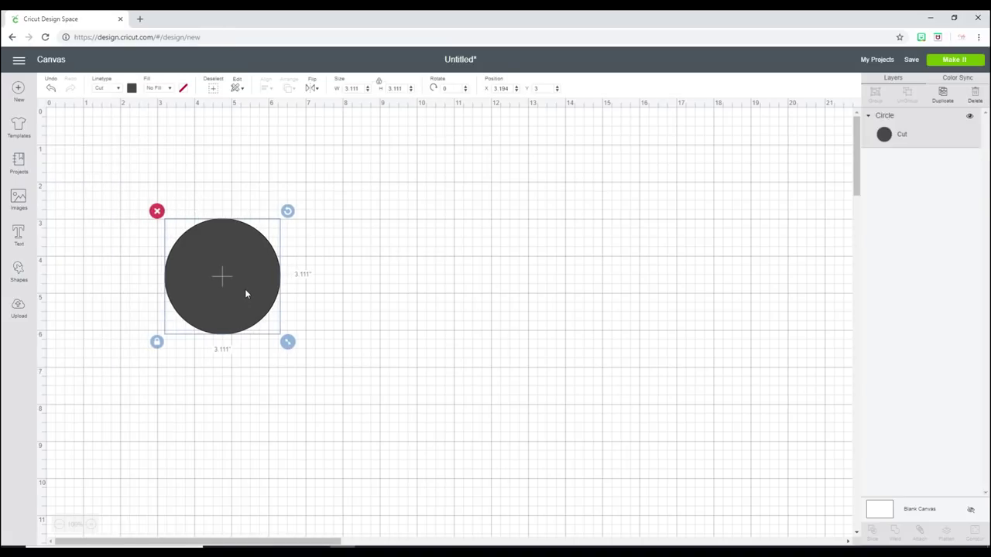
left_click(360, 86)
type("9")
key("Return")
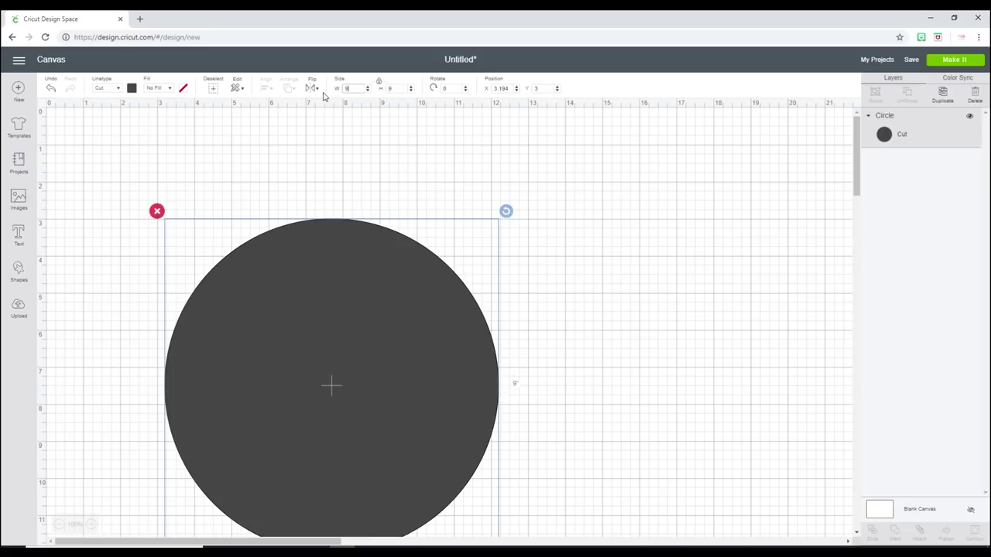
left_click_drag(382, 355, 395, 336)
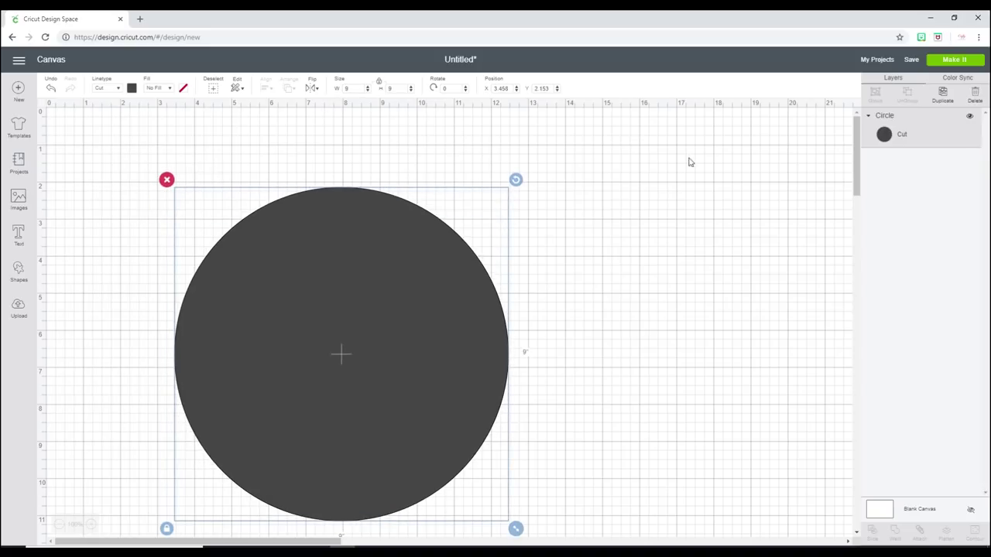
Duplicate the circle at 11 inches wide, colour it white and hide it.
left_click(944, 93)
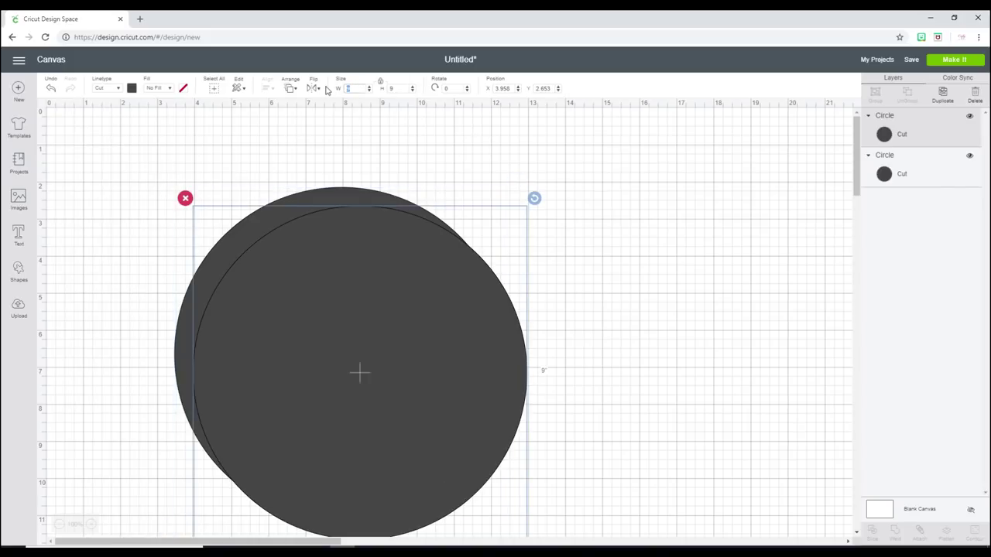
type("11")
key("Return")
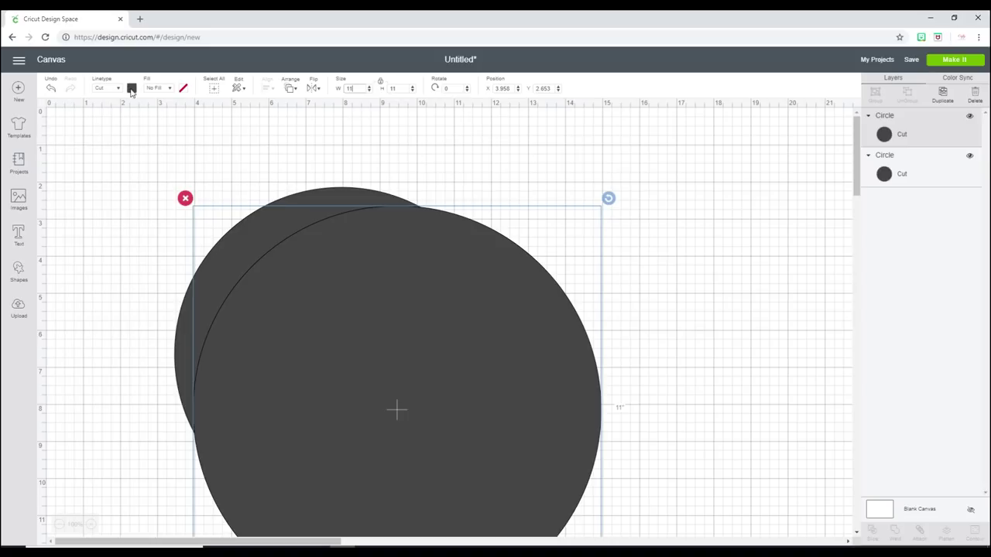
left_click(132, 88)
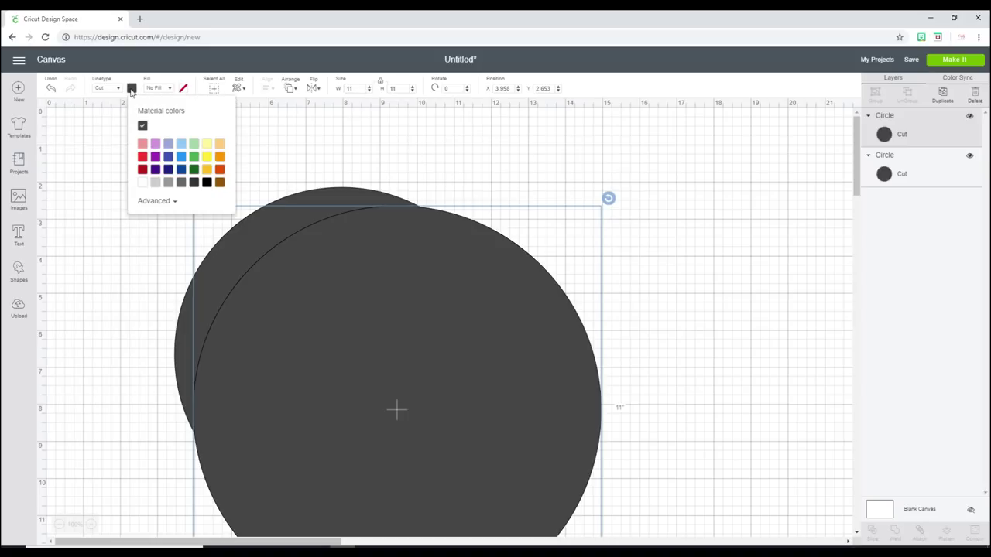
left_click(143, 183)
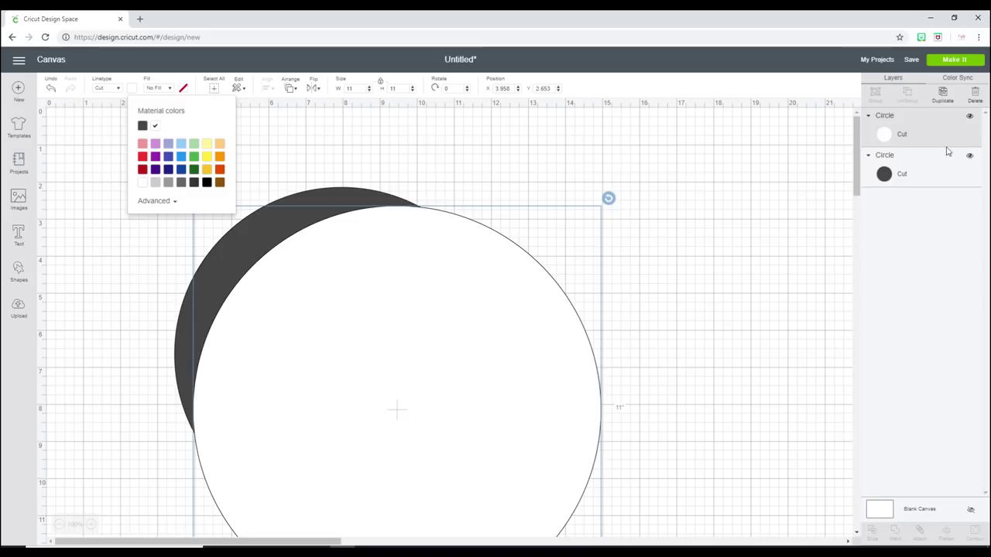
left_click(969, 116)
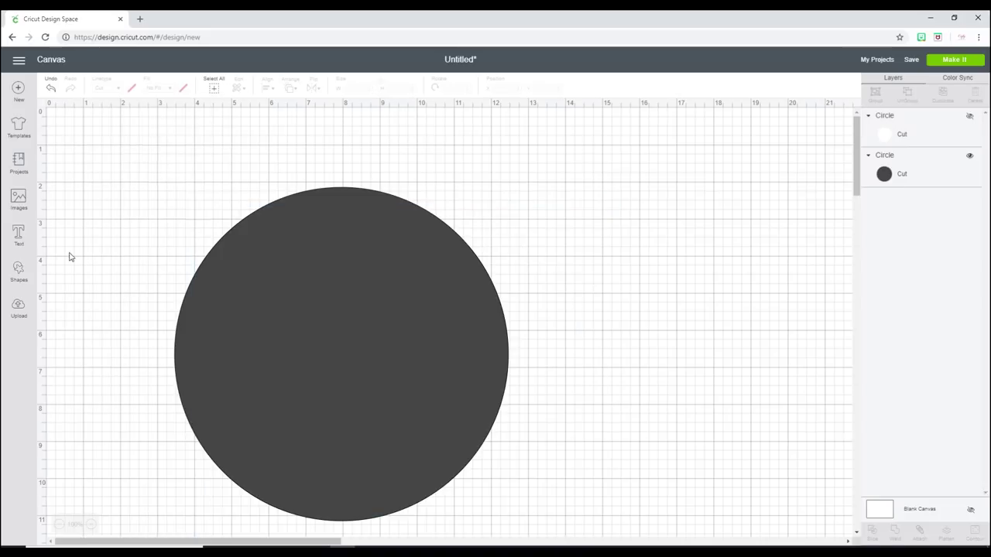
Find the unicorn designs in Images and add the Easter Bunny Unicorn to the canvas.
left_click(19, 199)
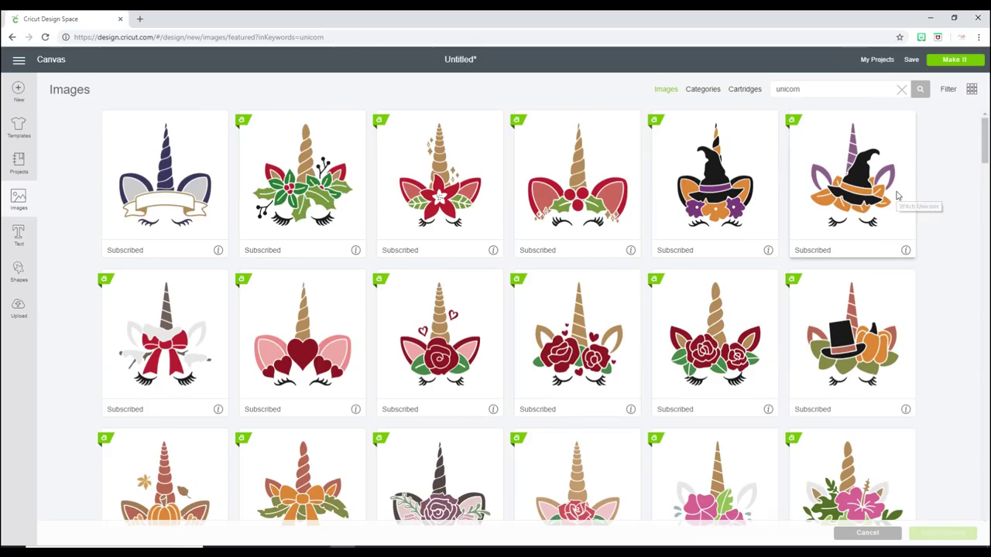
left_click_drag(986, 134, 987, 223)
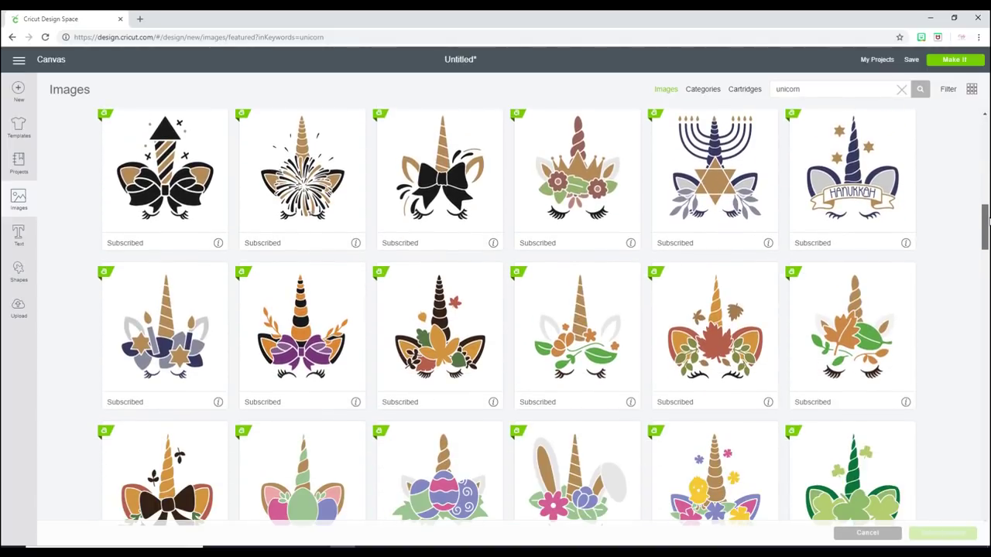
scroll(609, 258, "down", 1)
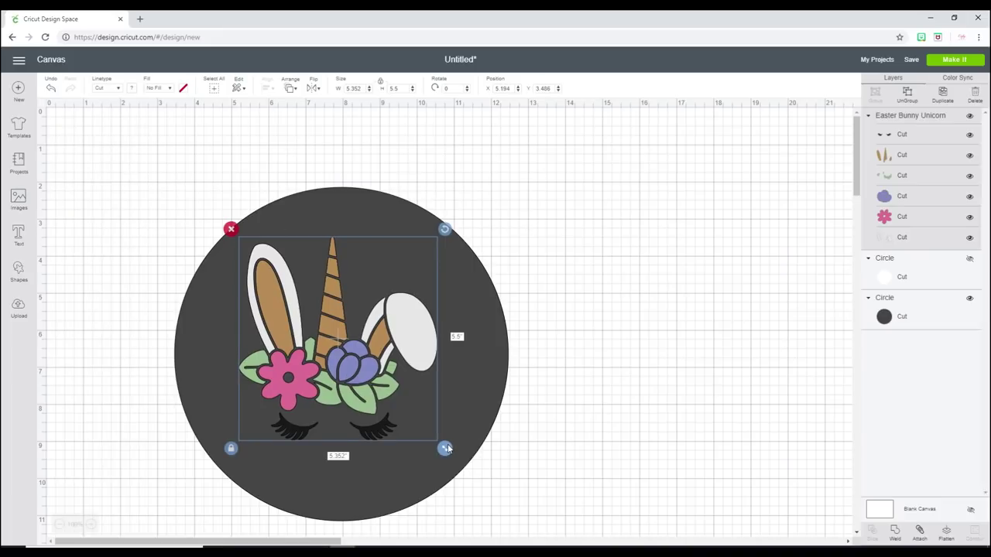
left_click_drag(444, 447, 483, 486)
Position the unicorn over the circle, enlarge it to about 6.53 x 6.90 inches, and select the dark circle.
left_click_drag(391, 399, 383, 393)
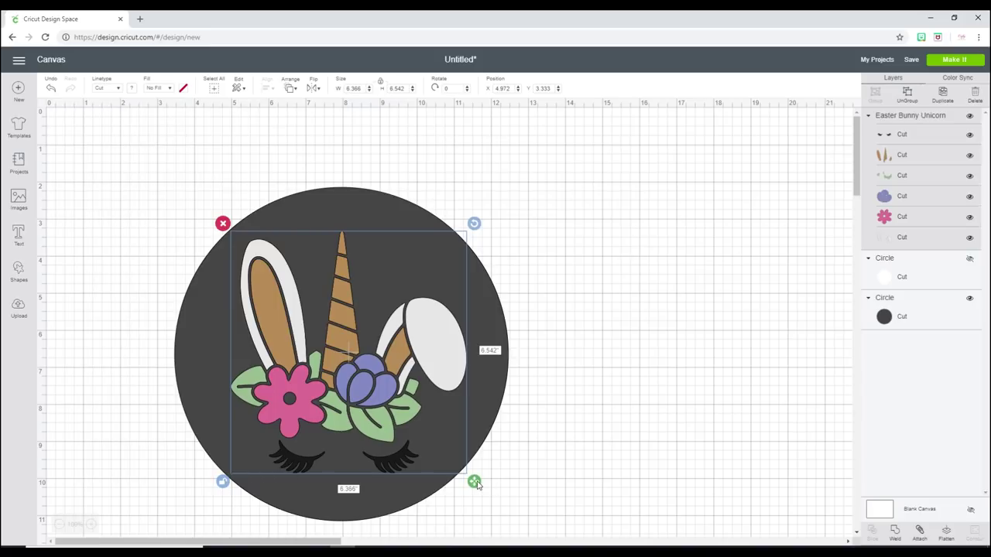
mouse_move(474, 483)
left_mouse_down()
mouse_move(451, 485)
mouse_move(485, 483)
mouse_move(485, 497)
left_mouse_up()
left_click(486, 499)
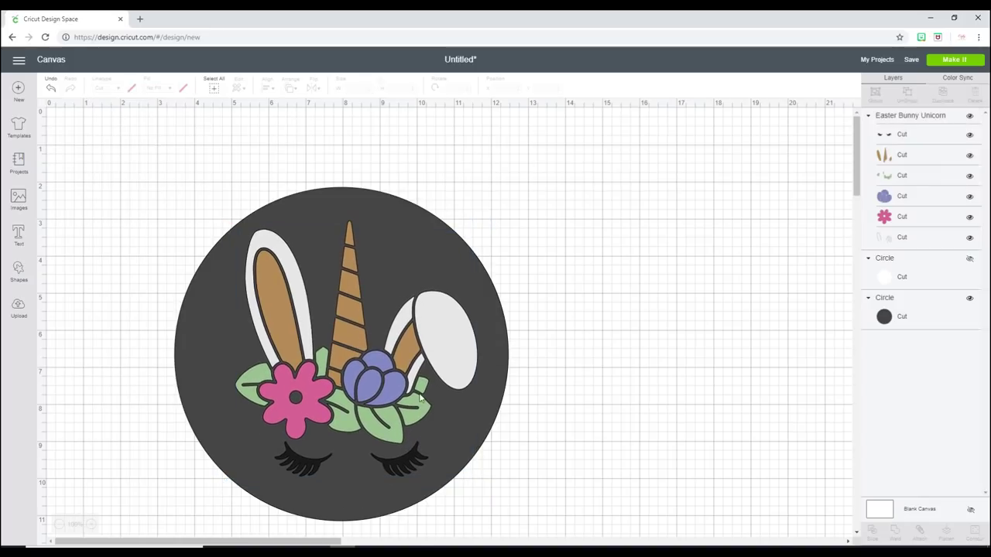
left_click(447, 233)
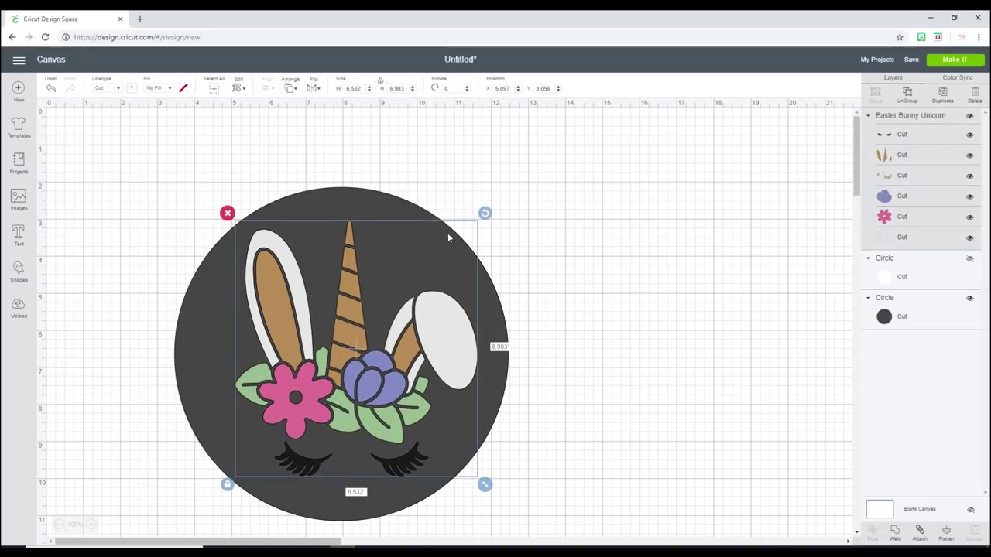
left_click(330, 198)
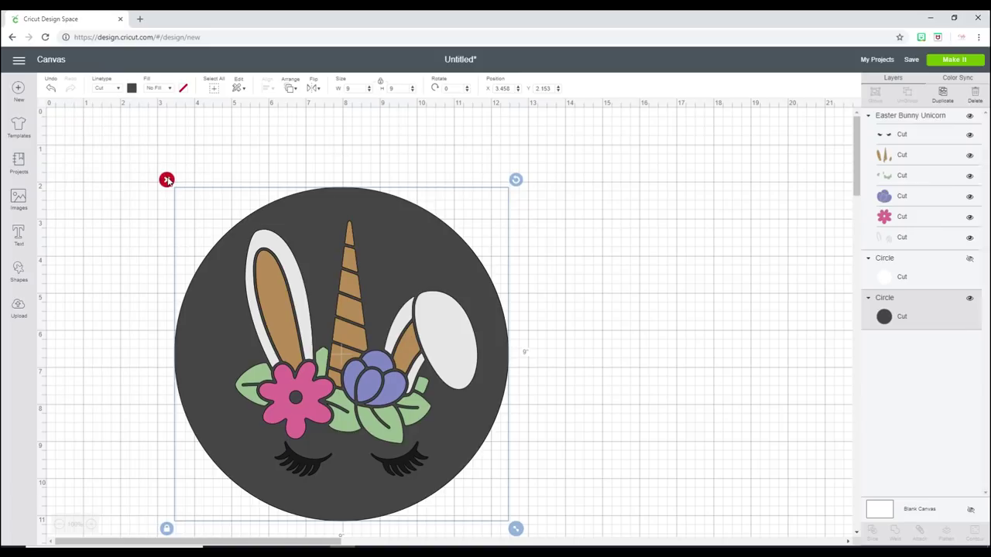
left_click(167, 180)
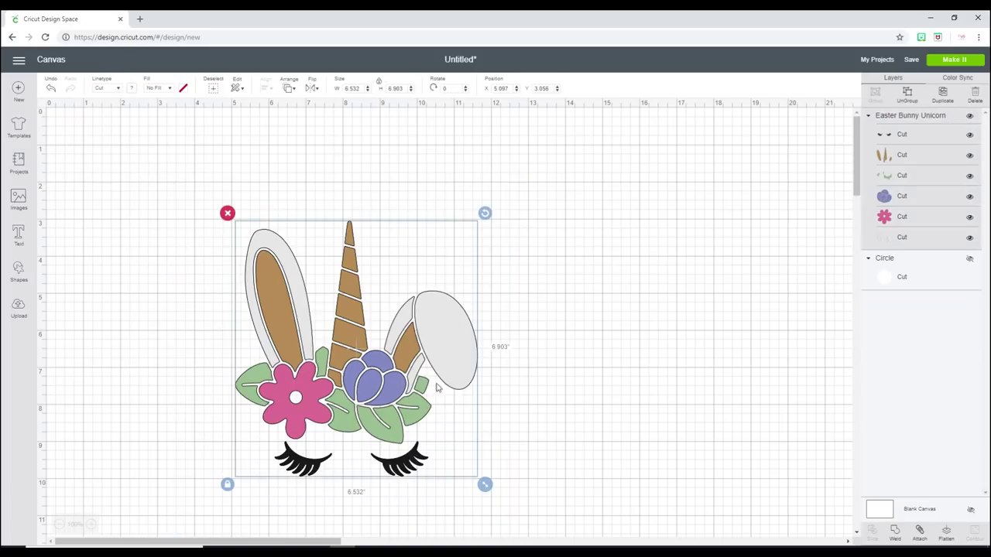
left_click(118, 89)
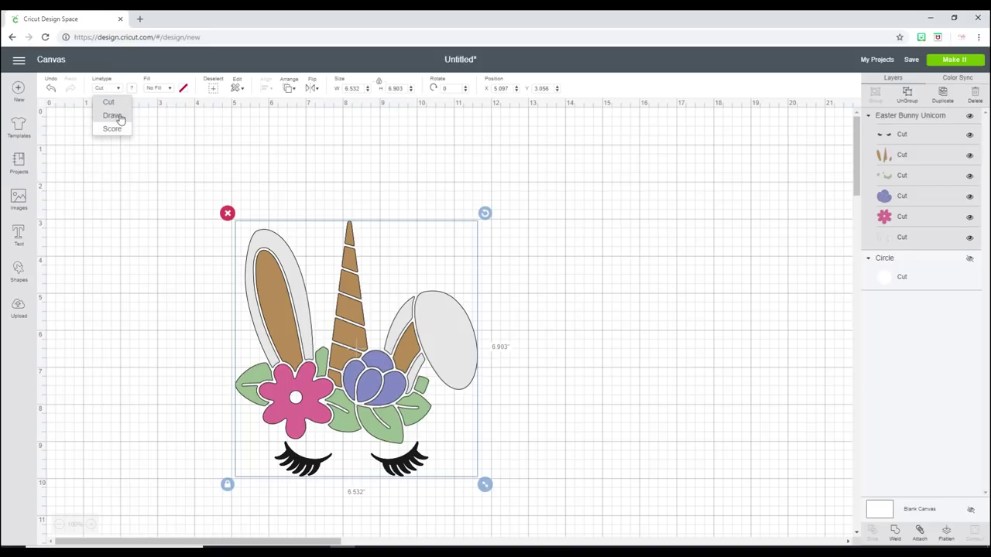
left_click(112, 116)
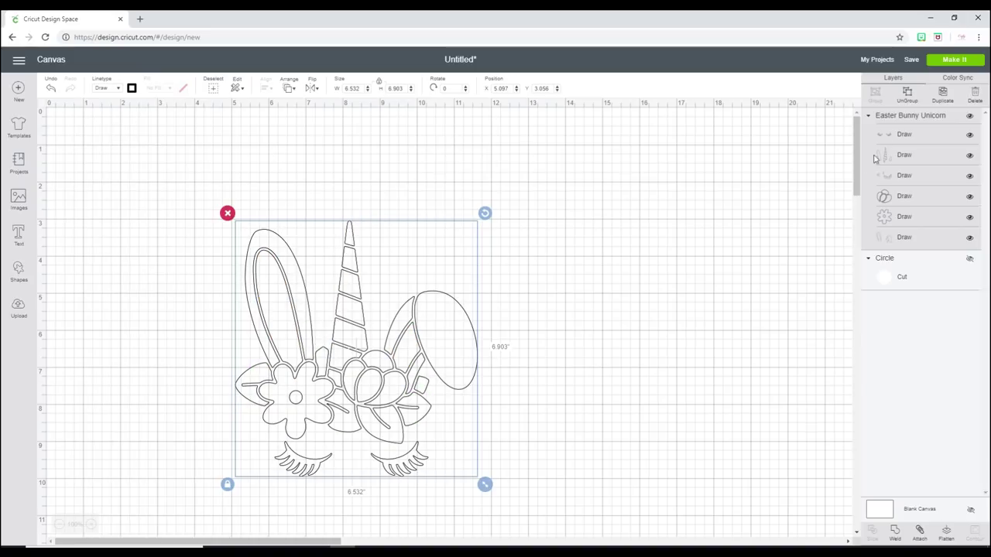
left_click(905, 103)
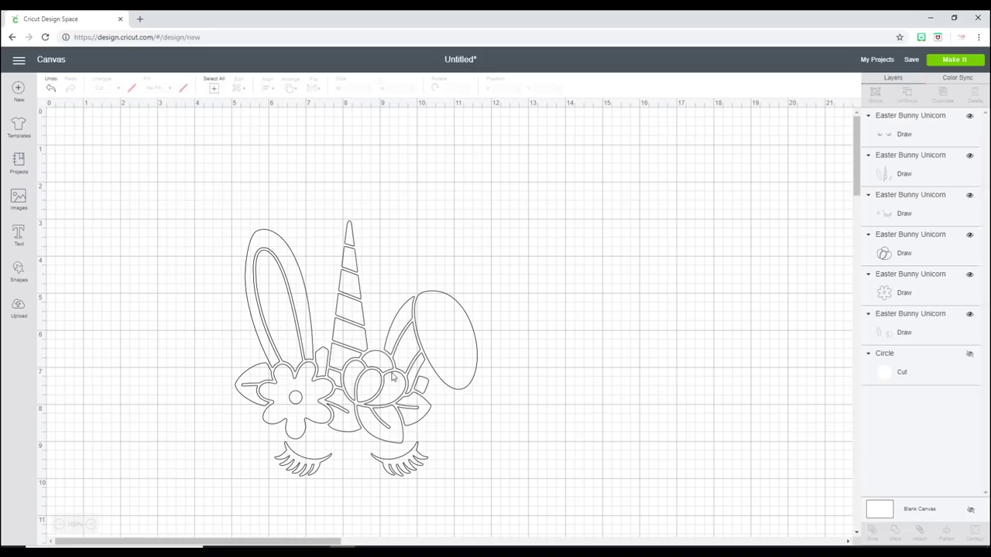
Give the horn and ear lines Candy Corn pen colour and the flower buds Purple.
left_click(933, 178)
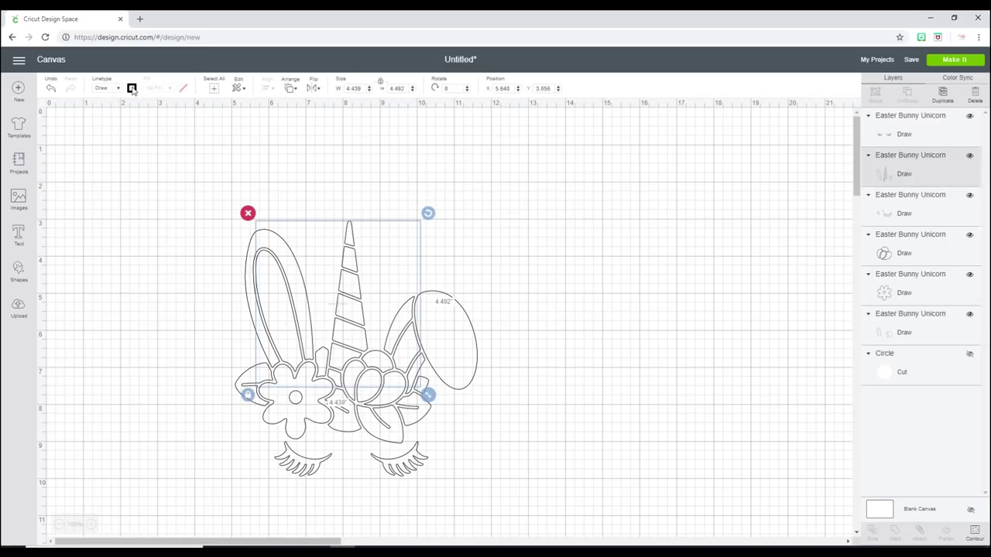
left_click(132, 88)
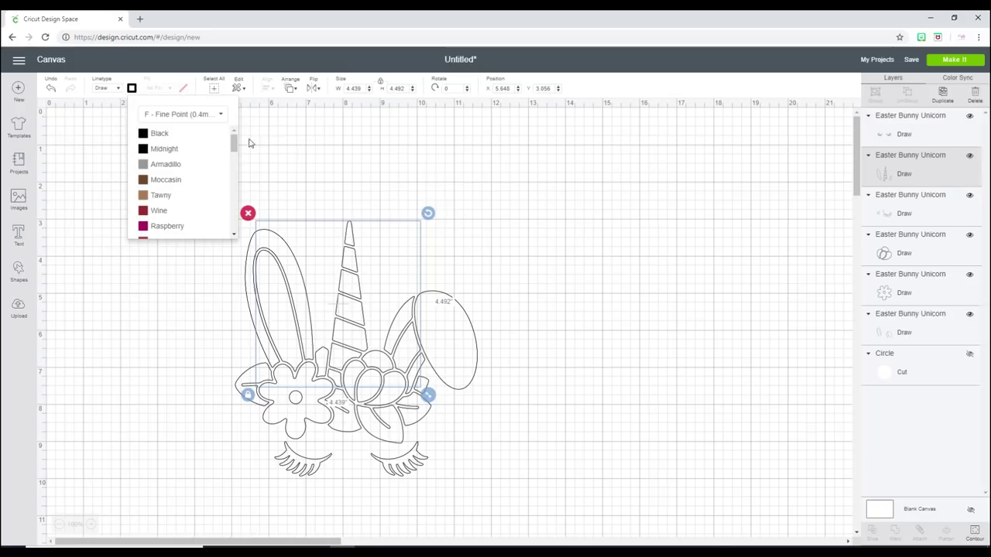
left_click_drag(235, 143, 235, 165)
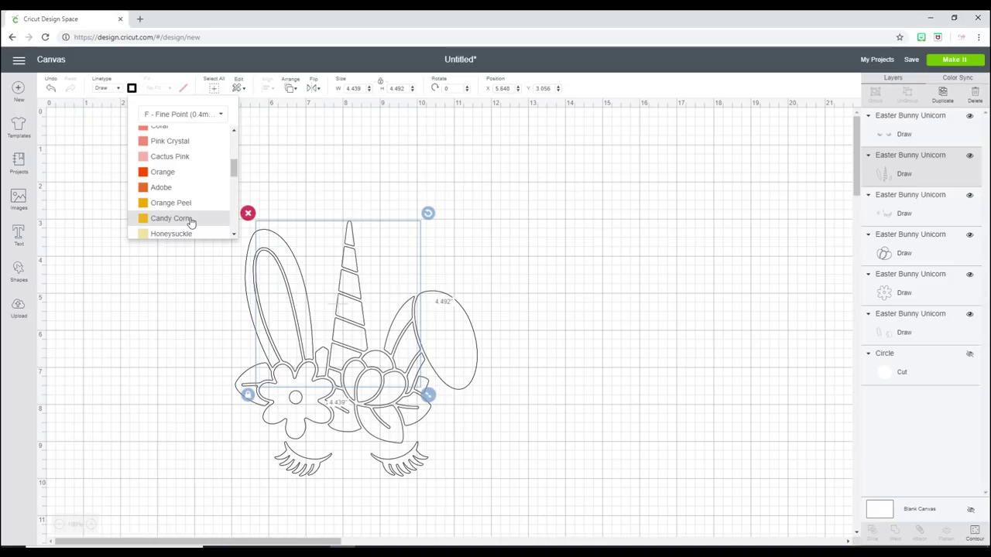
left_click(191, 222)
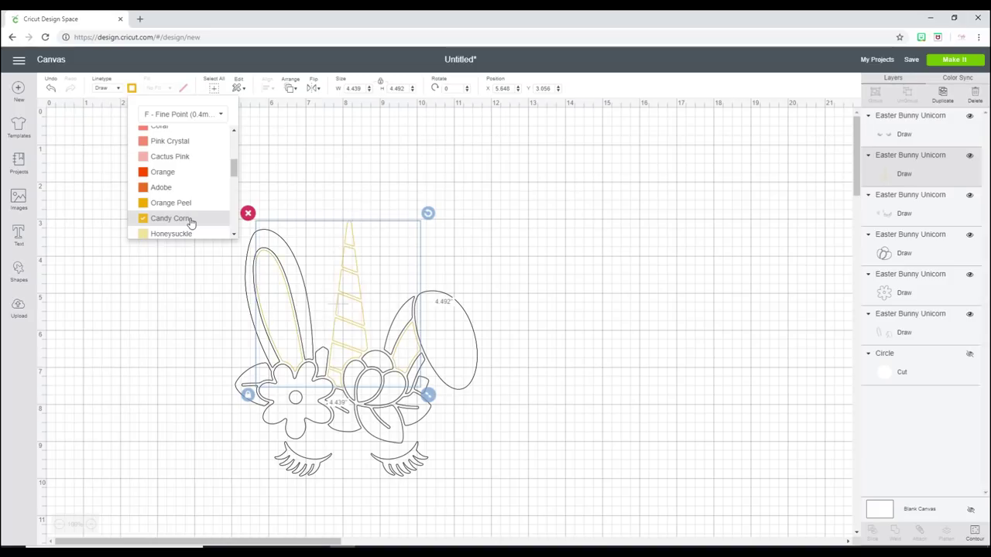
left_click(934, 260)
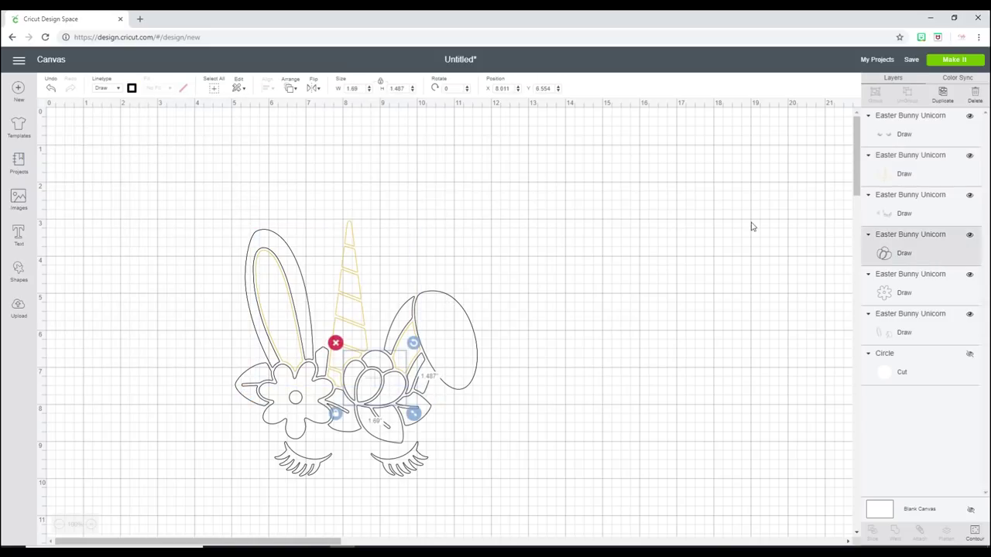
left_click(132, 89)
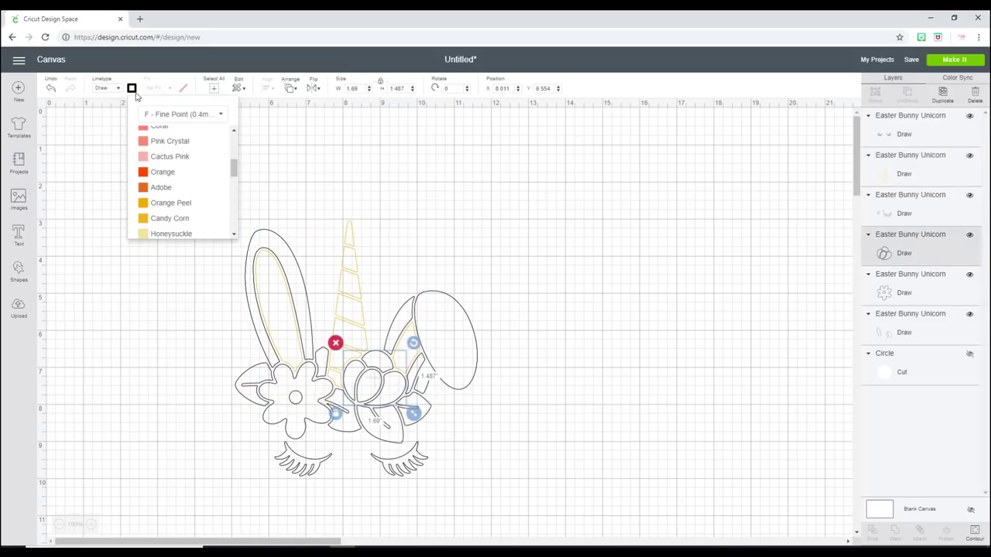
left_click_drag(232, 166, 236, 220)
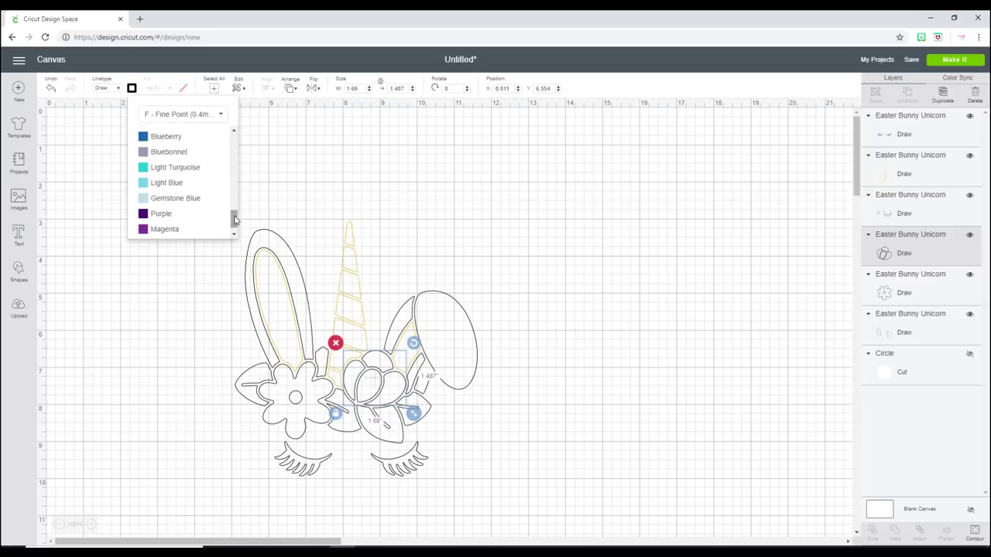
left_click(178, 213)
Colour the five-petal flower lines pink-red, then select the whole bunny unicorn design.
left_click(937, 285)
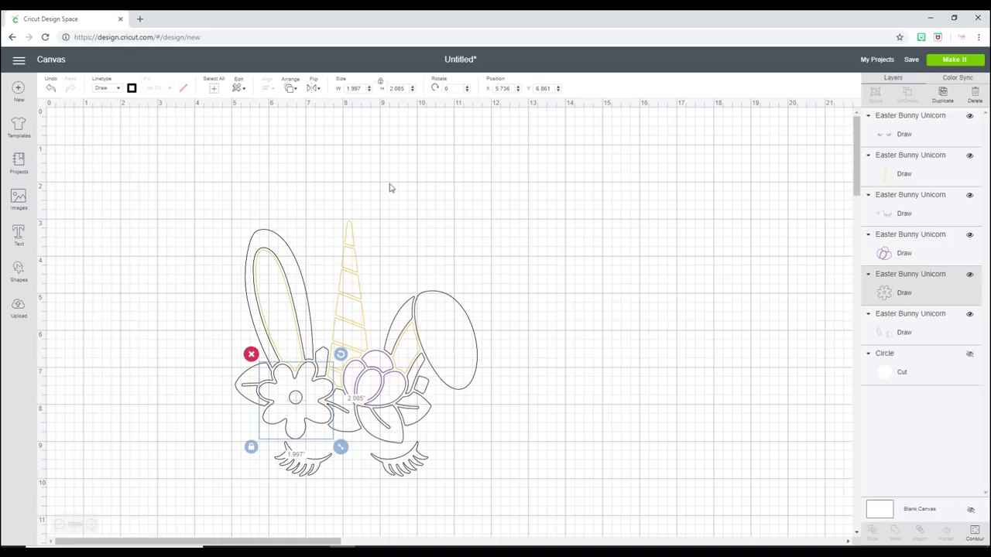
left_click(131, 89)
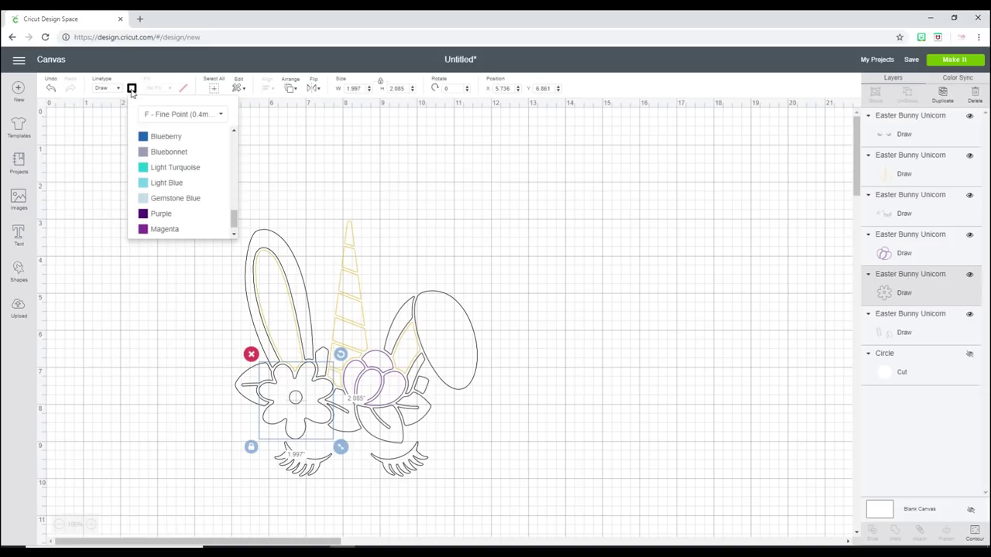
left_click_drag(236, 218, 233, 159)
left_click(166, 181)
left_click(510, 432)
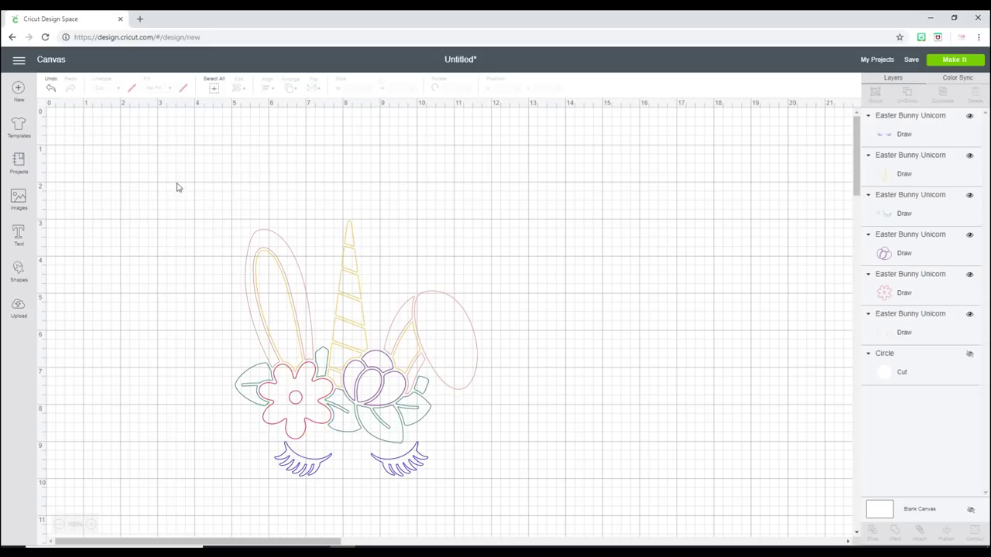
left_click_drag(175, 178, 523, 481)
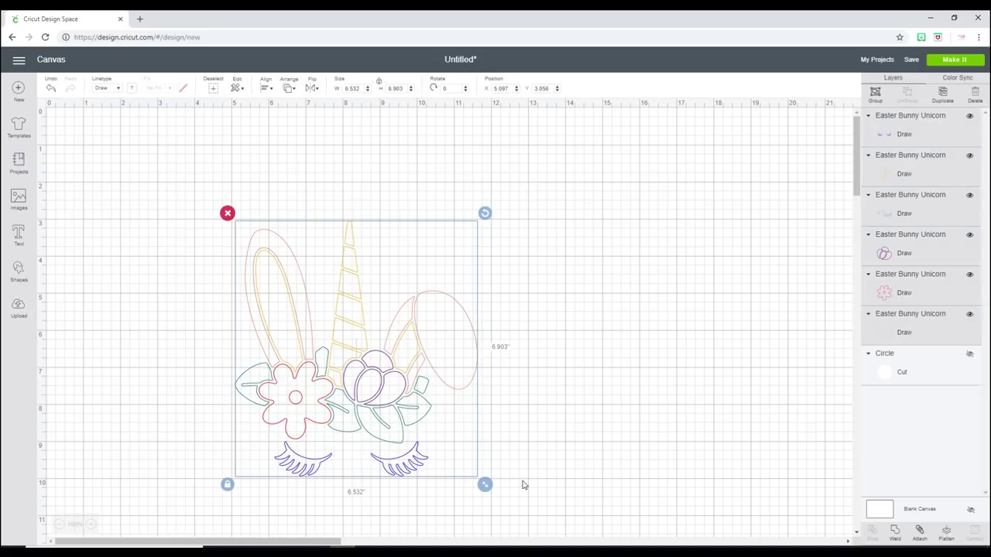
Group the six unicorn layers, unhide the 11-inch circle, and attach them all together.
left_click(875, 93)
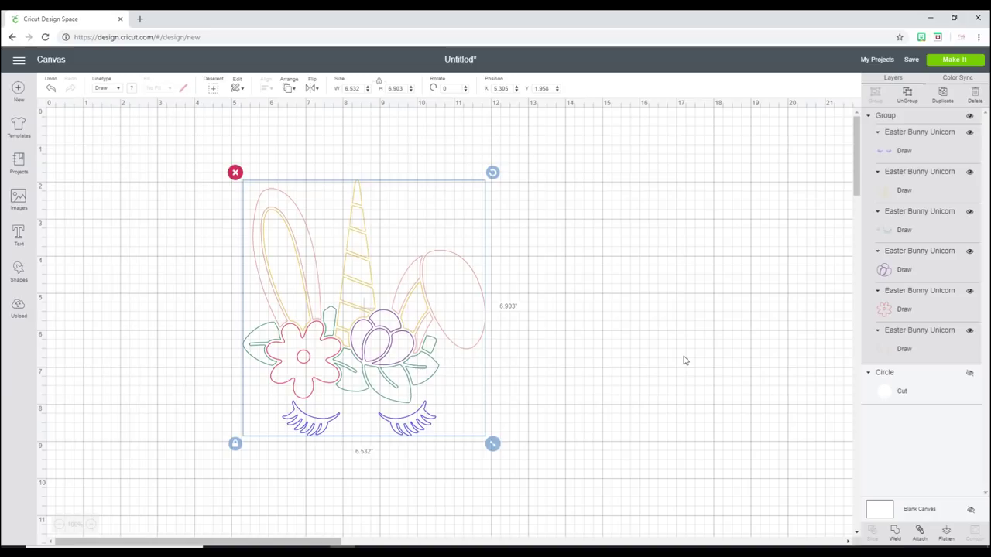
left_click(970, 375)
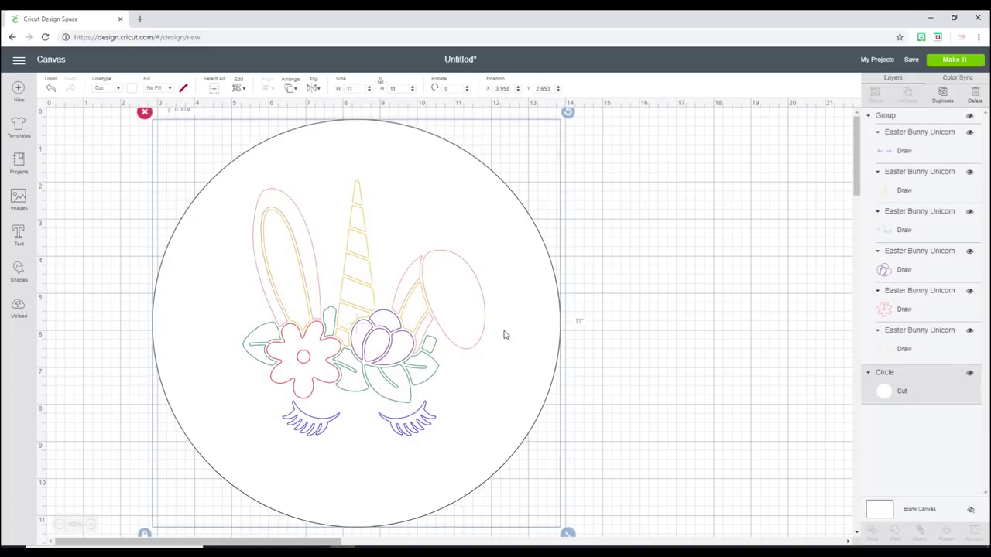
left_click(655, 186)
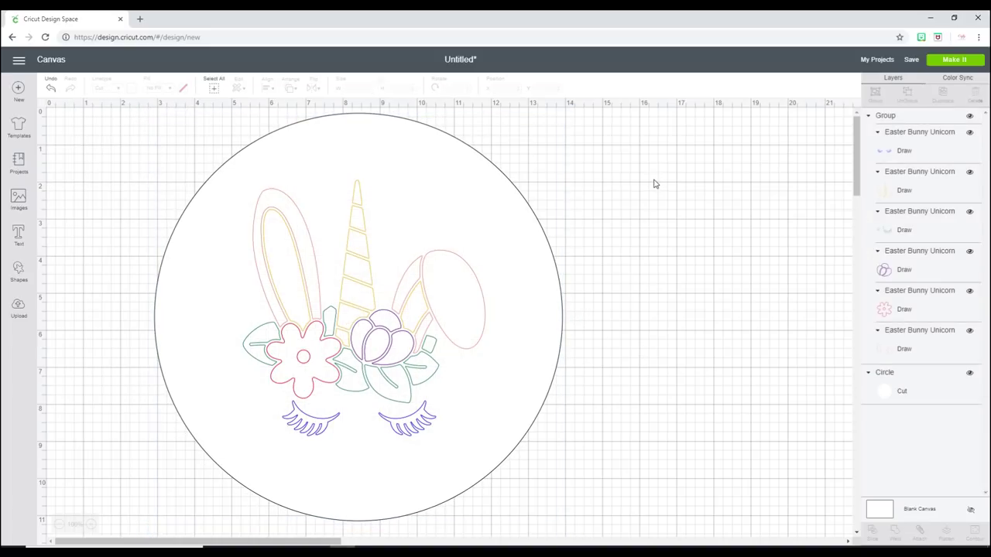
left_click_drag(659, 144, 45, 445)
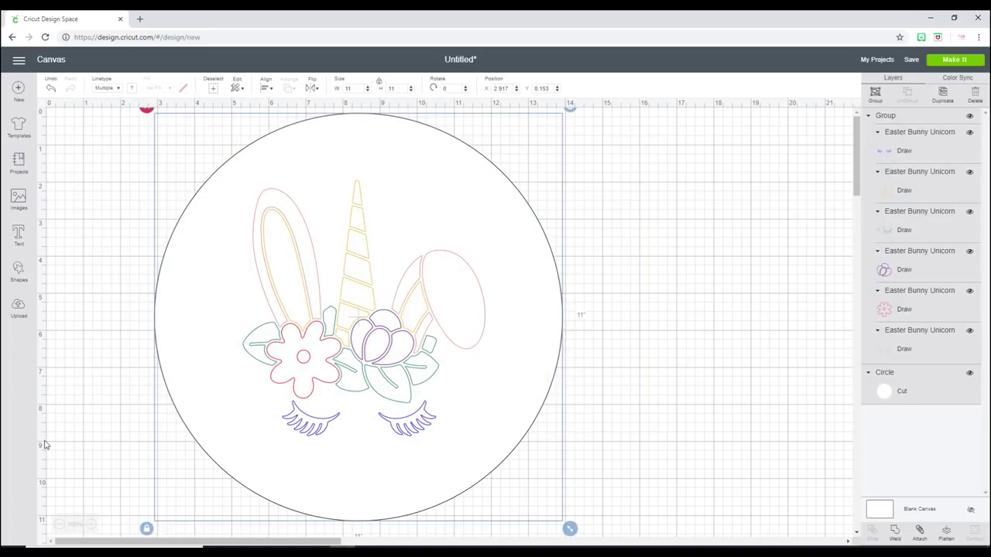
left_click(921, 534)
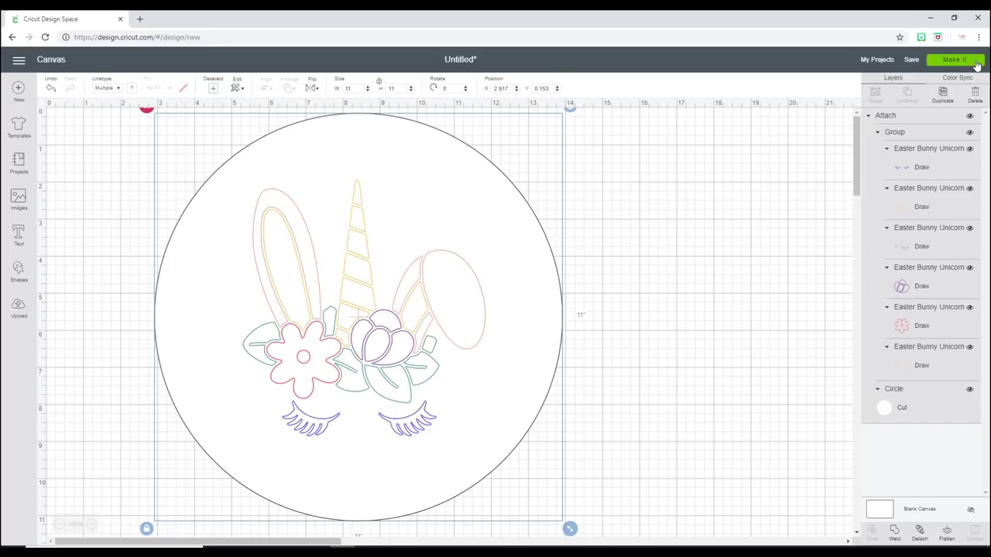
Send the design to Make It and list the Popular materials.
left_click(977, 65)
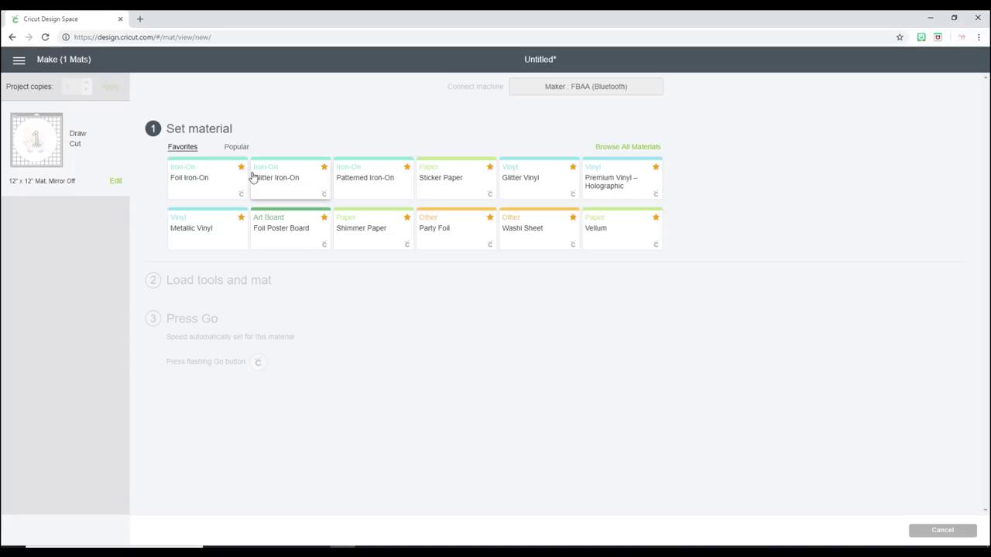
left_click(237, 149)
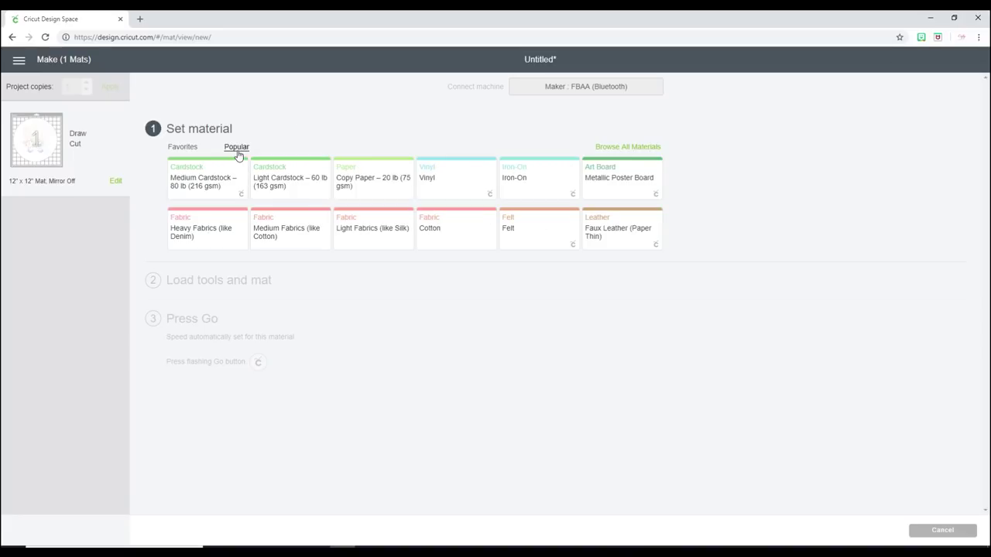
Choose Medium Fabrics (like Cotton) as the cutting material.
left_click(290, 240)
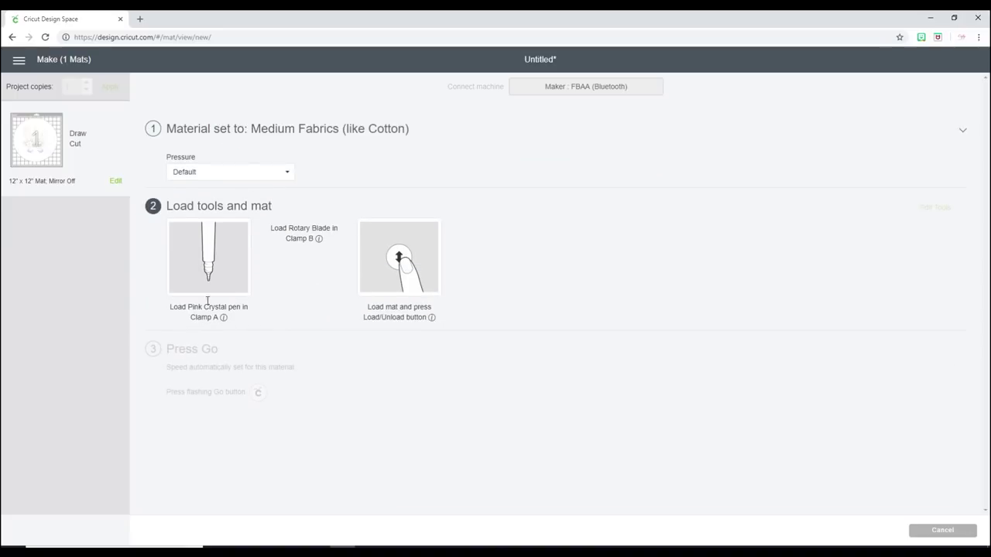